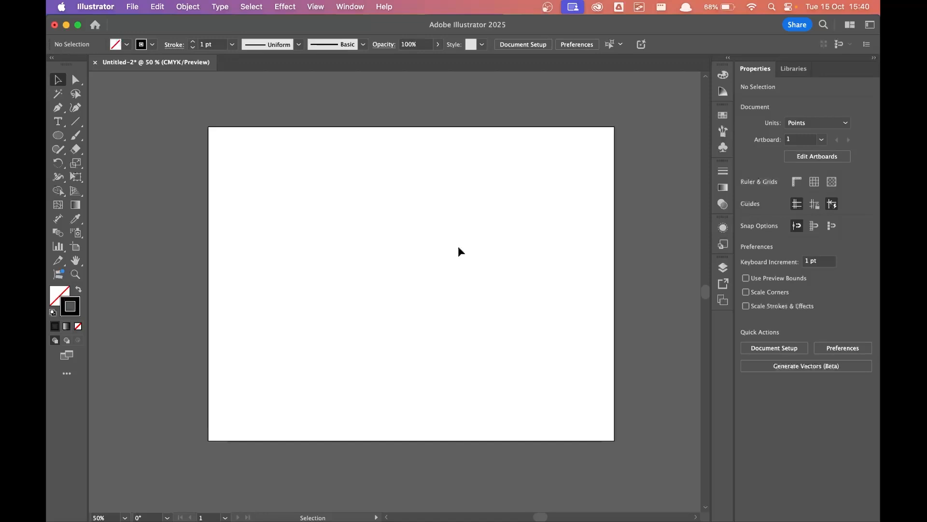
- Draw a circle about 106 pt in diameter and a vertical straight line about 165 pt long below it
scroll(454, 247, "left", 1)
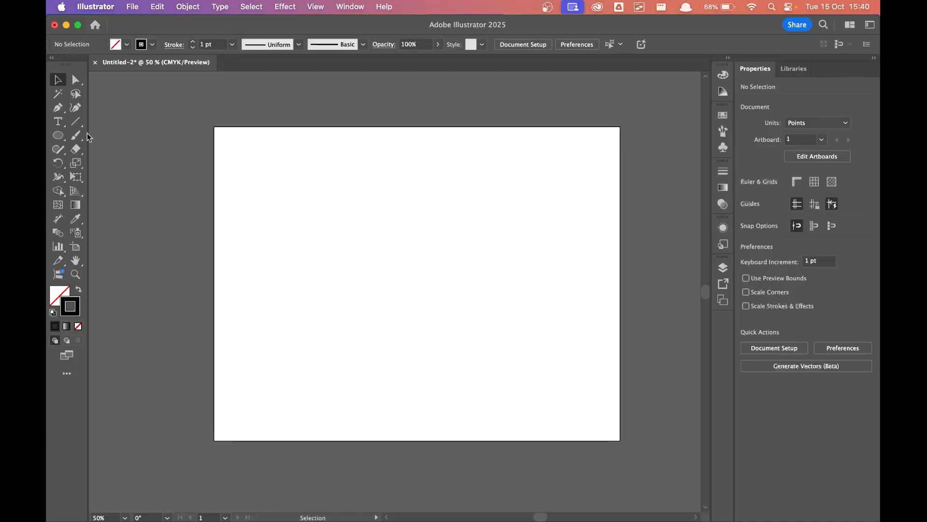
left_click(63, 135)
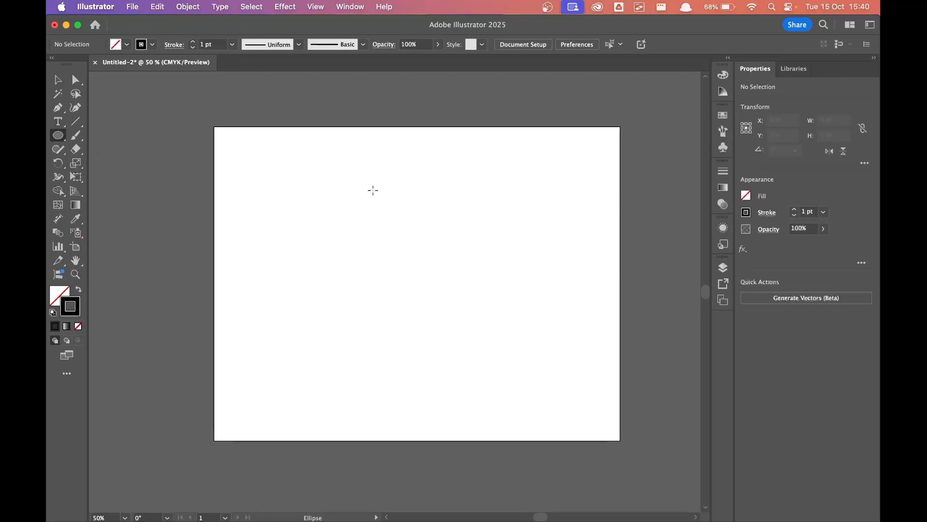
left_click_drag(368, 197, 416, 251)
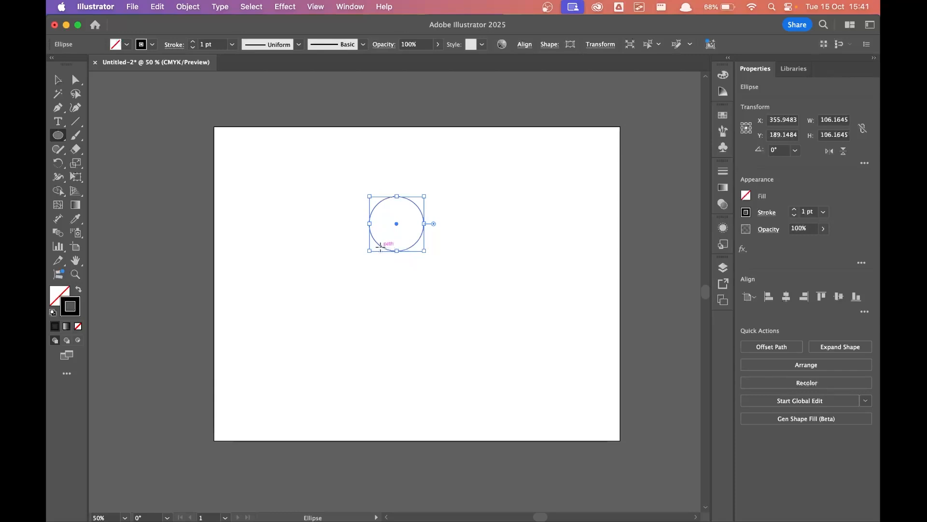
left_click(80, 123)
left_click_drag(384, 278, 390, 363)
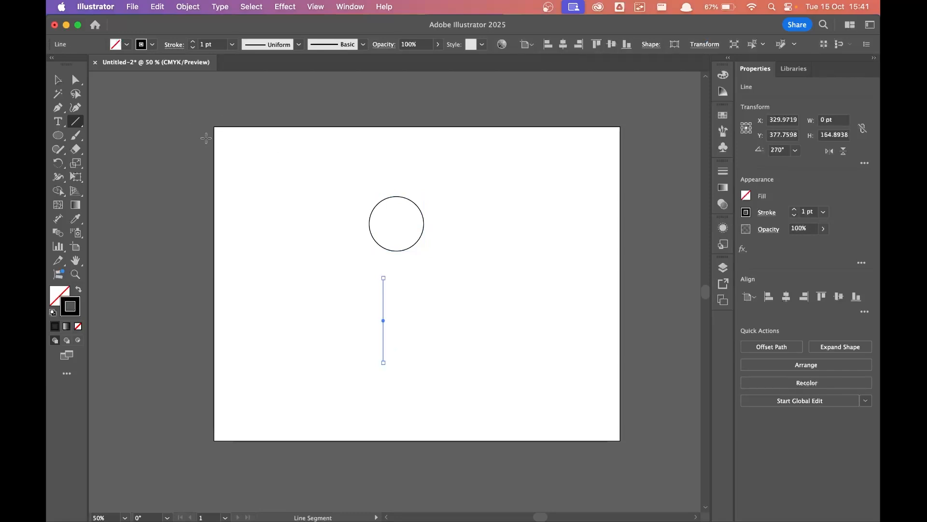
- Reshape the vertical line into a wave about 29 pt wide with the Curvature tool, shifting added points alternately to either side
left_click(75, 108)
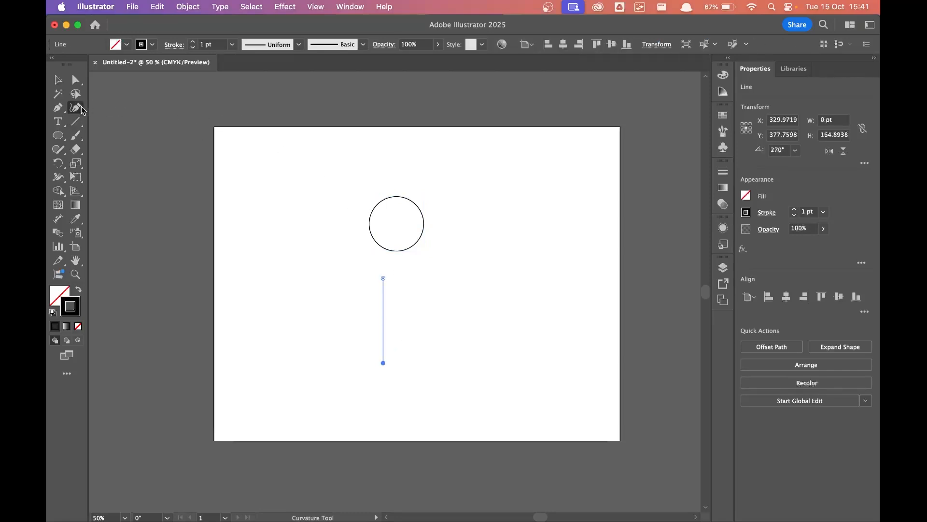
left_click(383, 294)
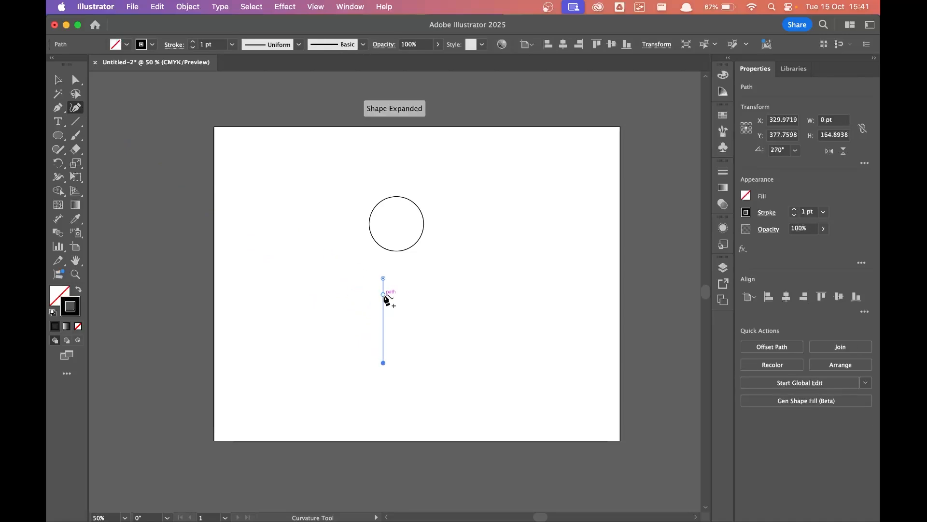
left_click_drag(381, 294, 376, 318)
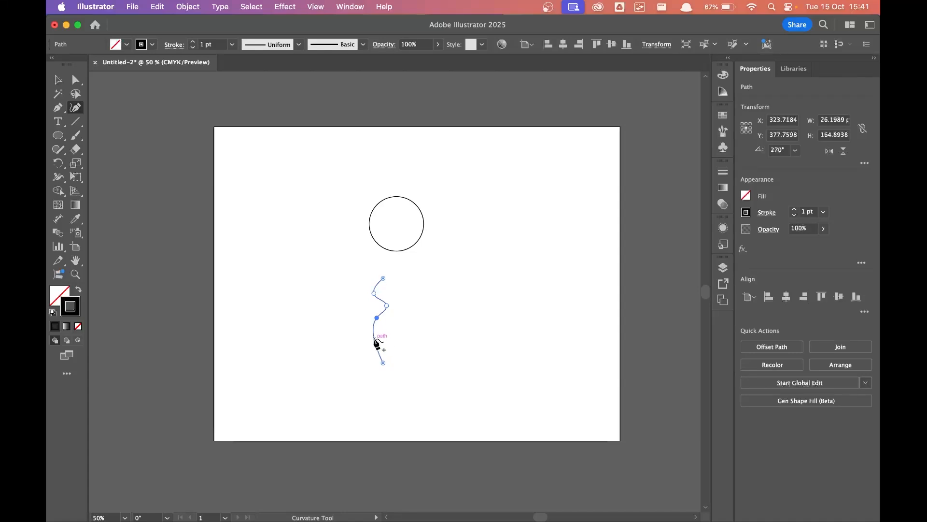
mouse_move(376, 340)
left_mouse_down()
mouse_move(389, 330)
mouse_move(377, 342)
left_mouse_up()
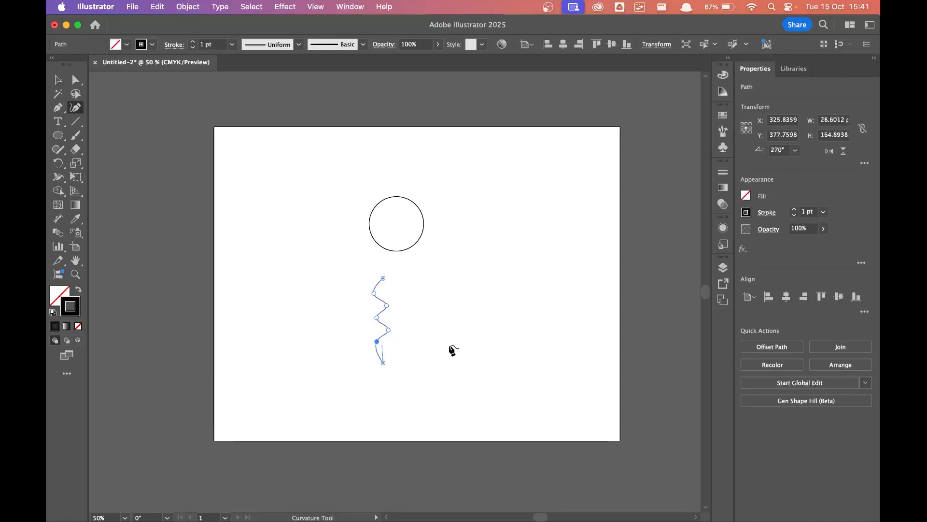
key("Escape")
- Duplicate the wavy line alongside the original and flip the copy horizontally to form a mirrored pair
left_click(65, 83)
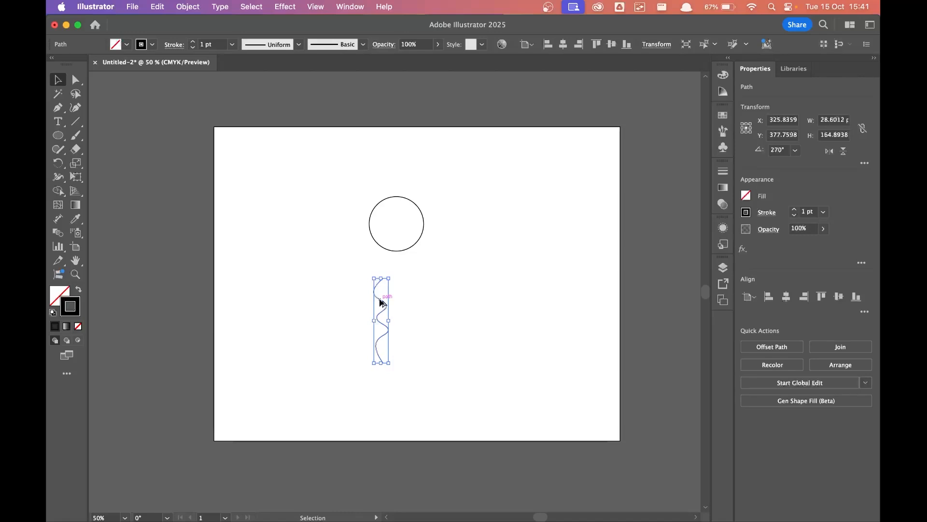
left_click_drag(381, 302, 411, 304)
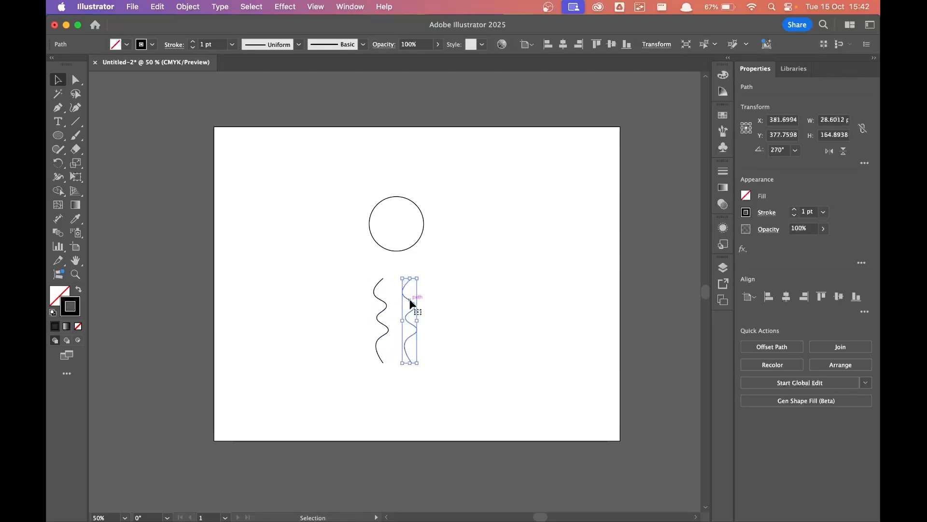
left_click(456, 302)
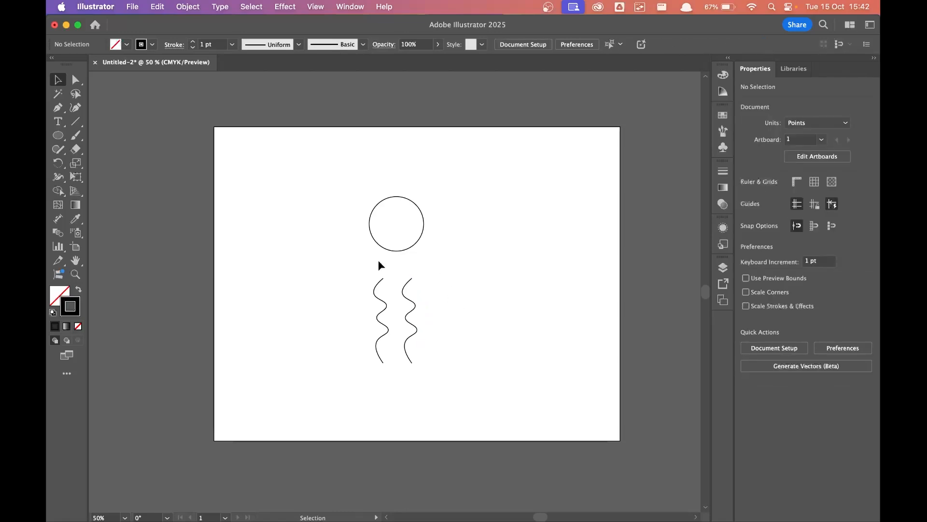
left_click(411, 311)
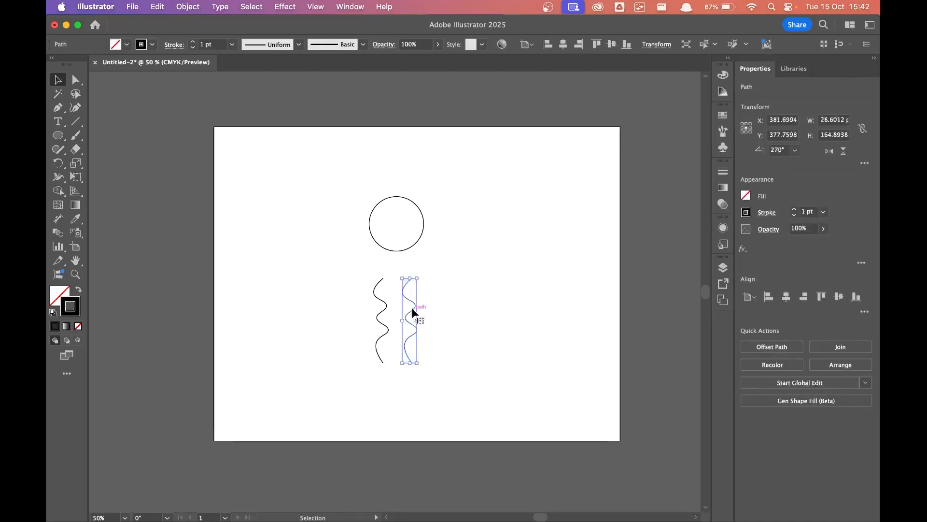
left_click(829, 152)
left_click(456, 317)
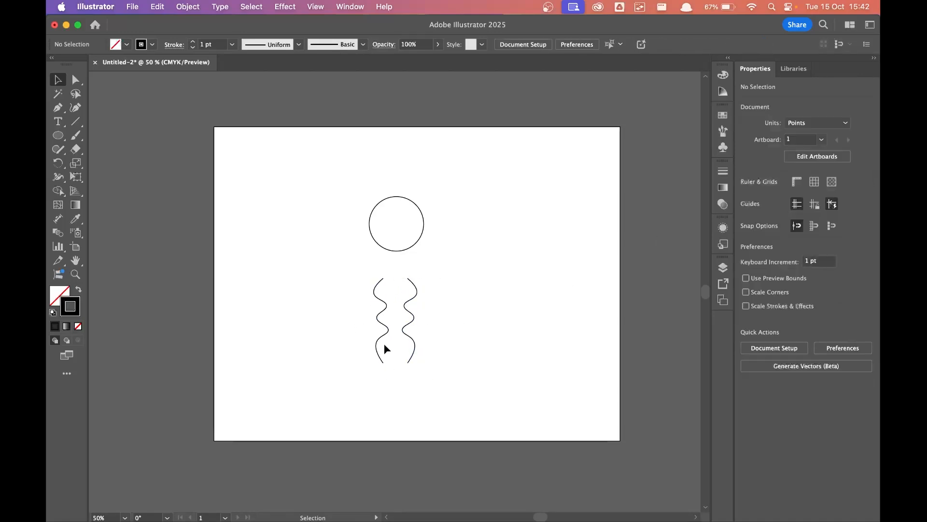
- Move both wavy lines up together so their tops overlap the circle's lower edge, centered under it
left_click_drag(361, 276, 474, 391)
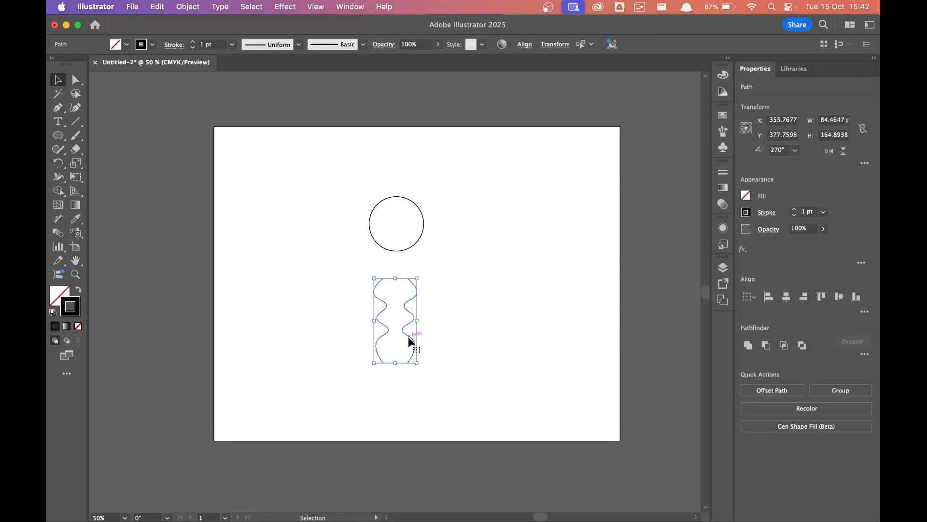
left_click_drag(408, 336, 410, 296)
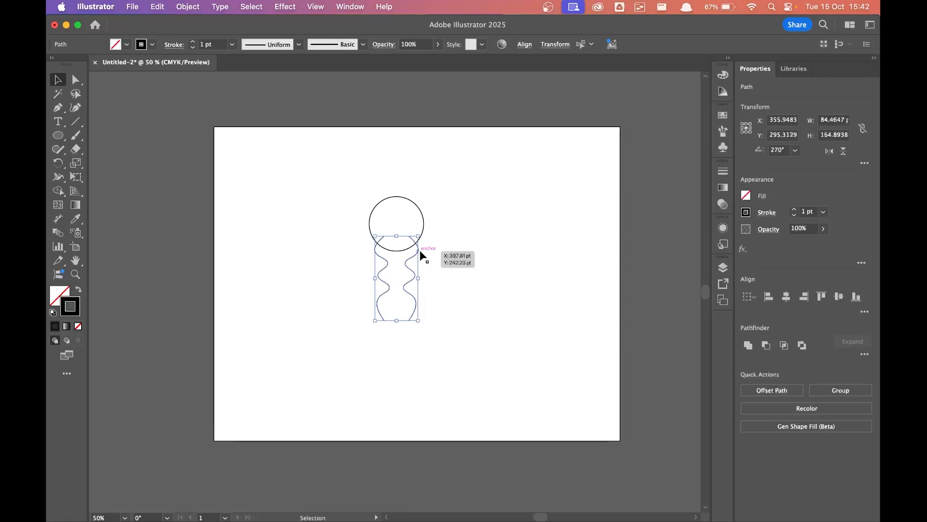
left_click(453, 246)
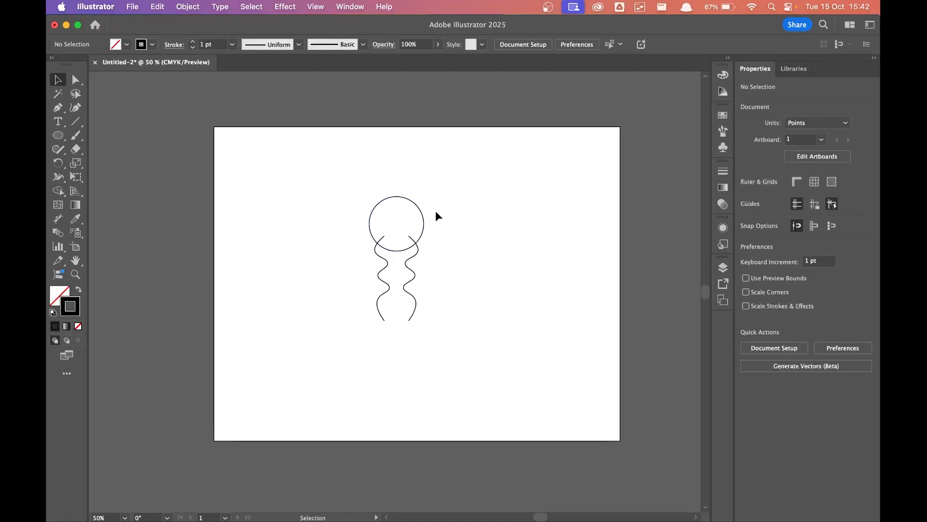
- Fill the circle with light blue, lowering a blue swatch's saturation to 40% and raising its brightness to 93%
left_click(417, 202)
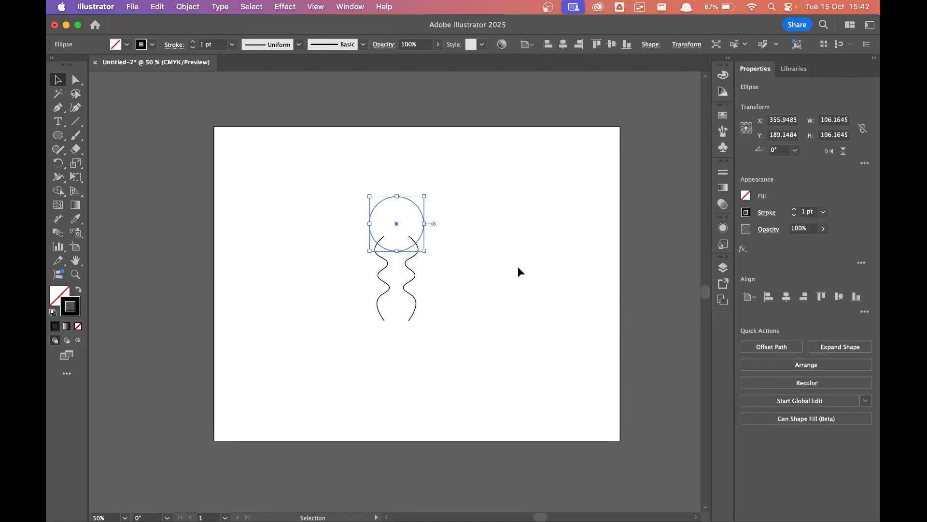
left_click(746, 196)
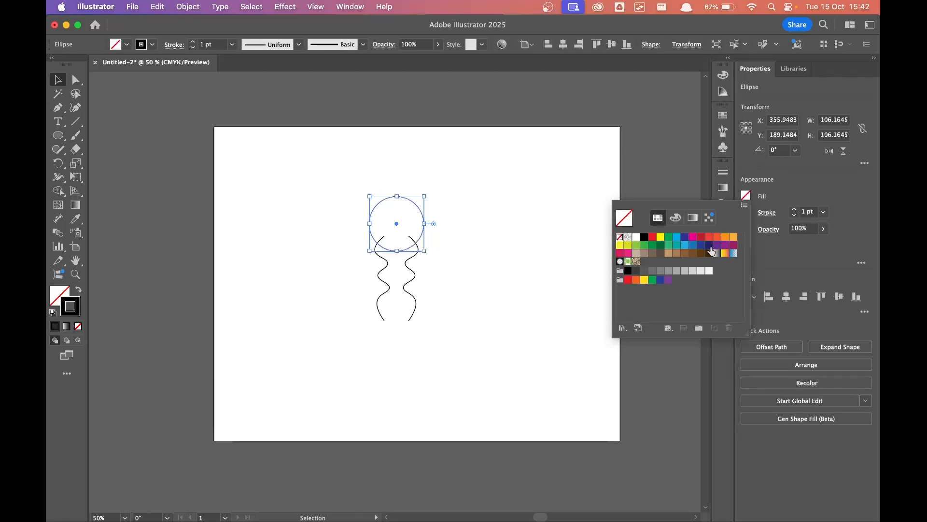
left_click(685, 245)
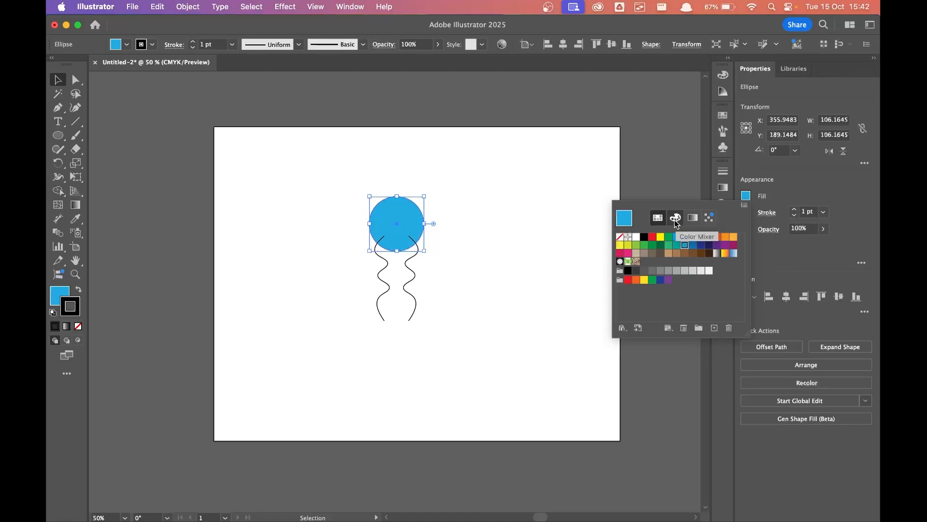
left_click(676, 221)
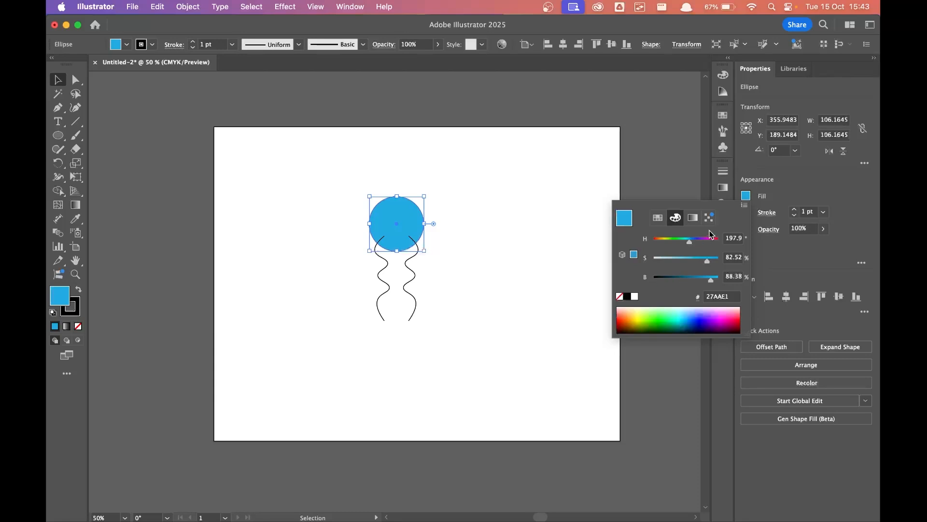
left_click(744, 208)
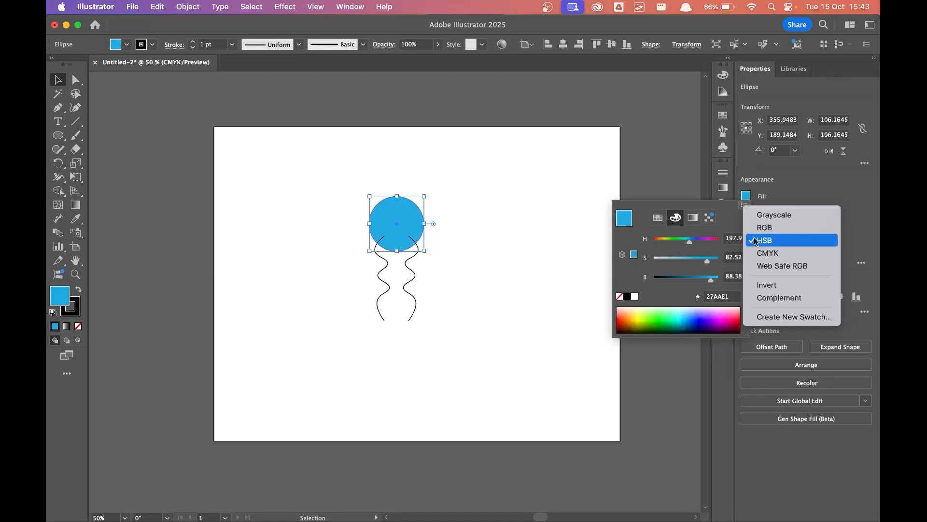
left_click(732, 222)
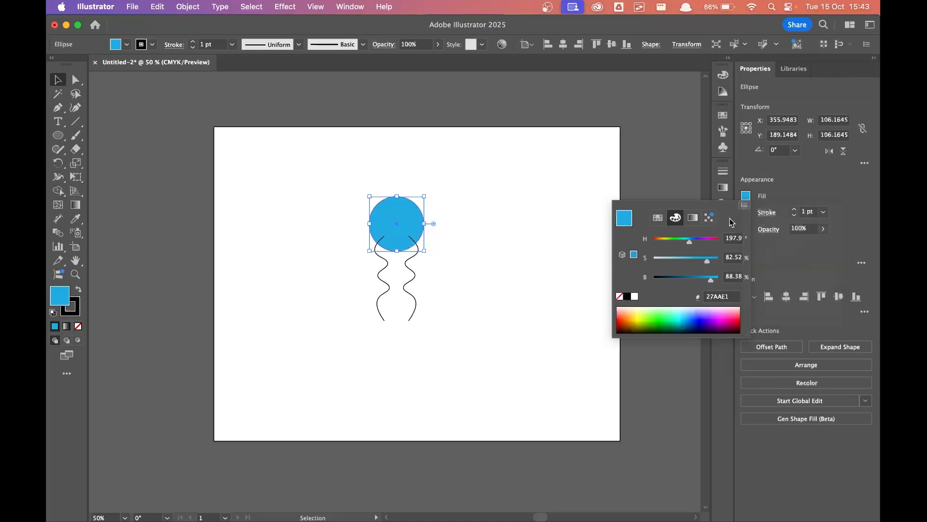
left_click_drag(708, 263, 715, 284)
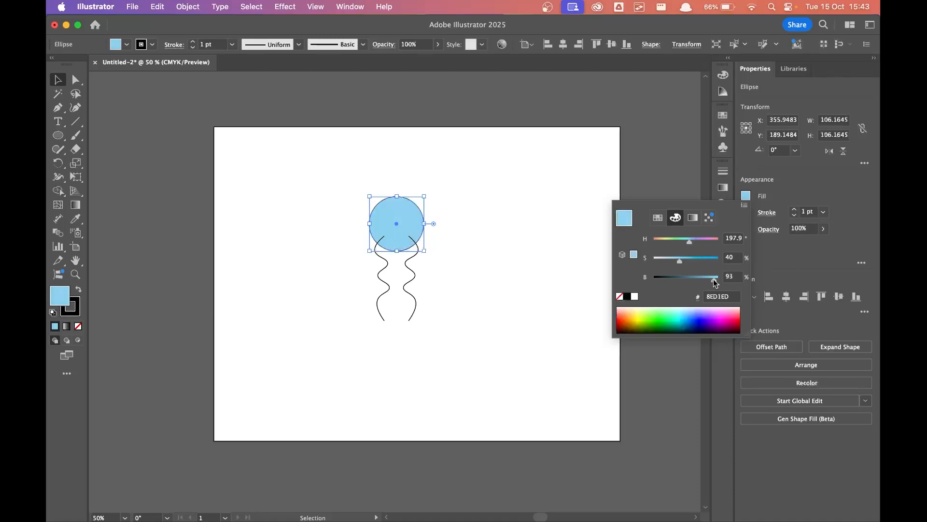
left_click(477, 279)
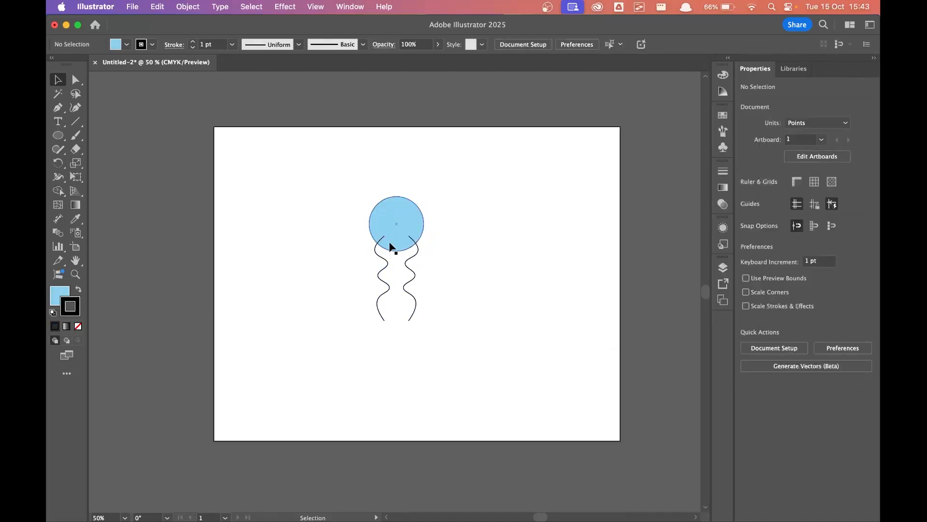
- Send both wavy lines to the back, behind the blue circle
left_click_drag(344, 276, 504, 280)
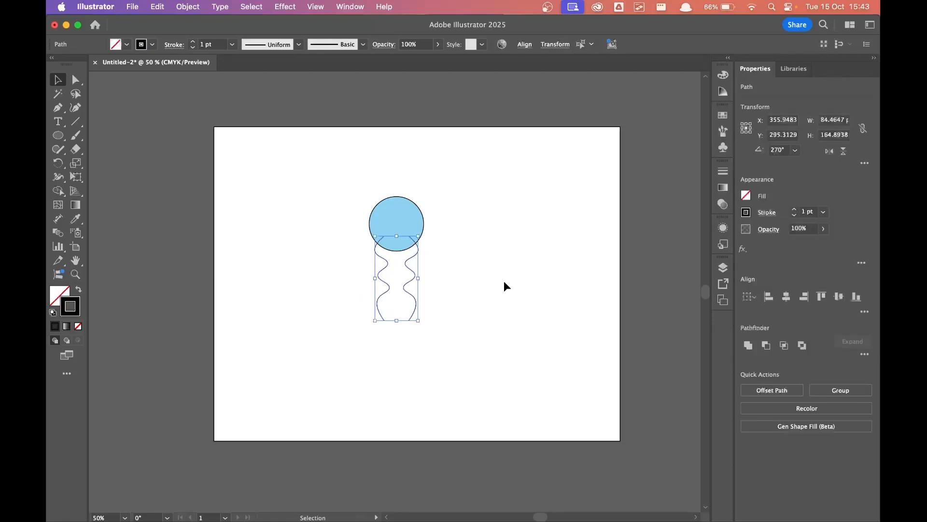
right_click(406, 293)
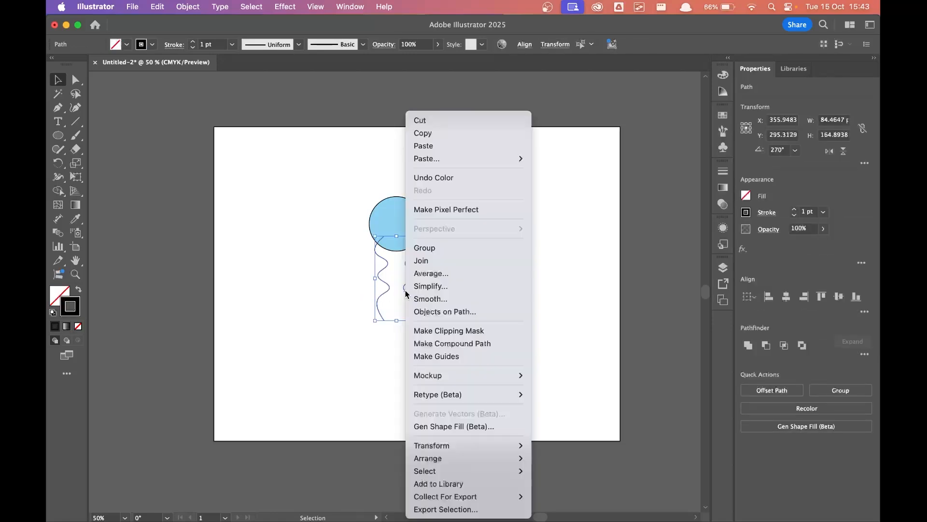
mouse_move(487, 457)
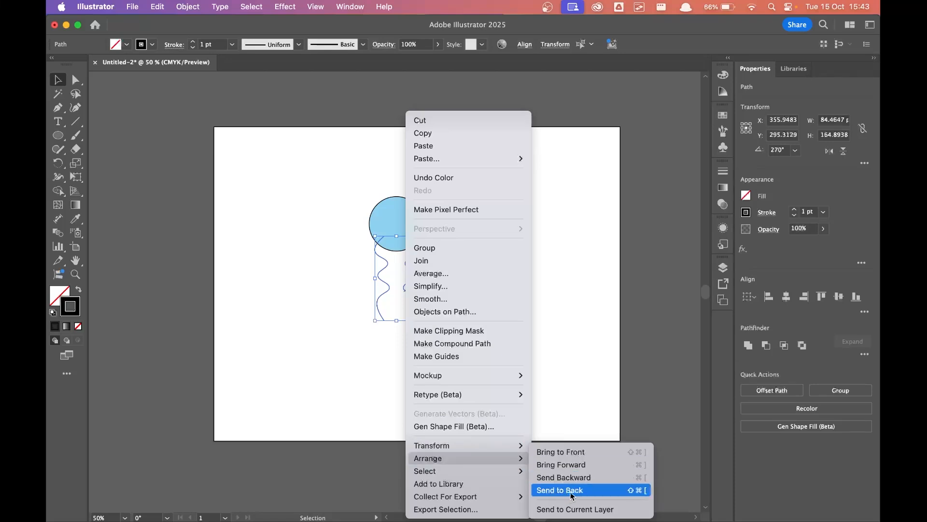
left_click(629, 492)
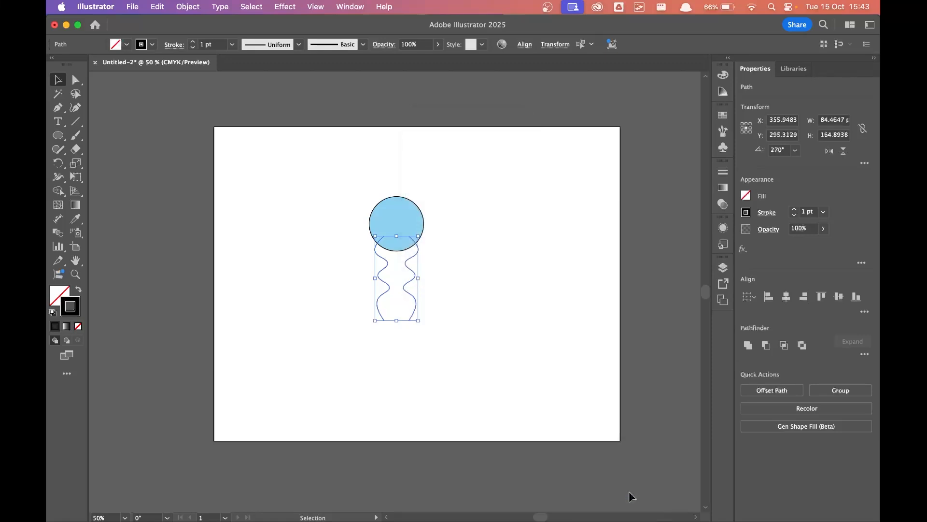
left_click(500, 296)
- Shift the two wavy lines slightly upward behind the circle
left_click_drag(404, 268, 405, 269)
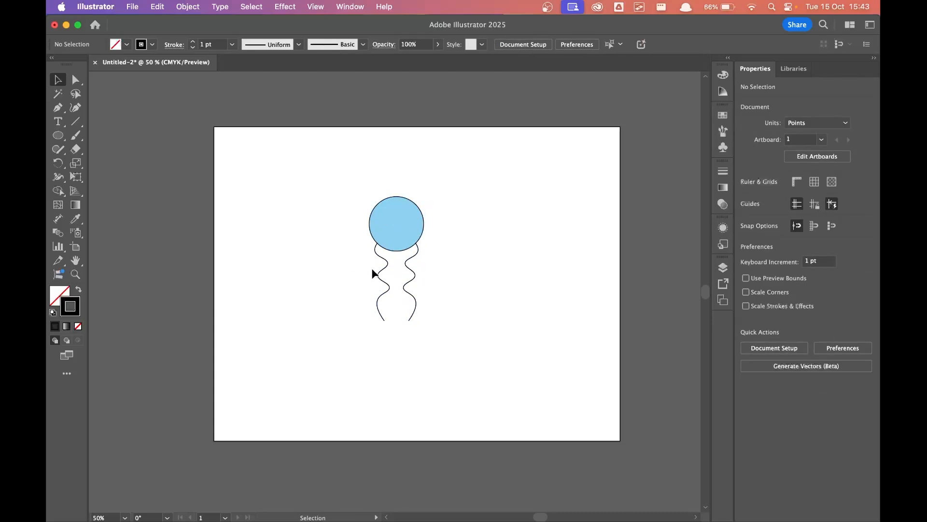
left_click_drag(440, 274, 413, 282)
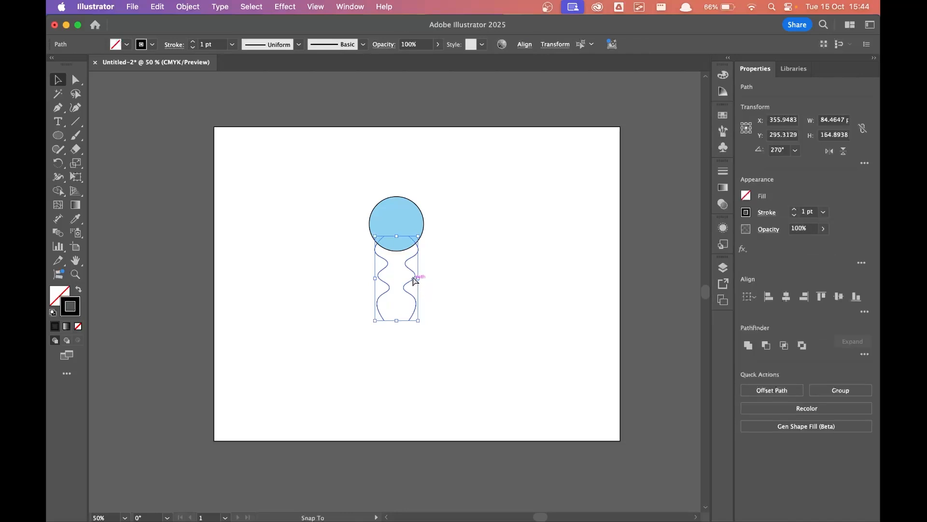
left_click_drag(413, 277, 414, 275)
left_click(465, 274)
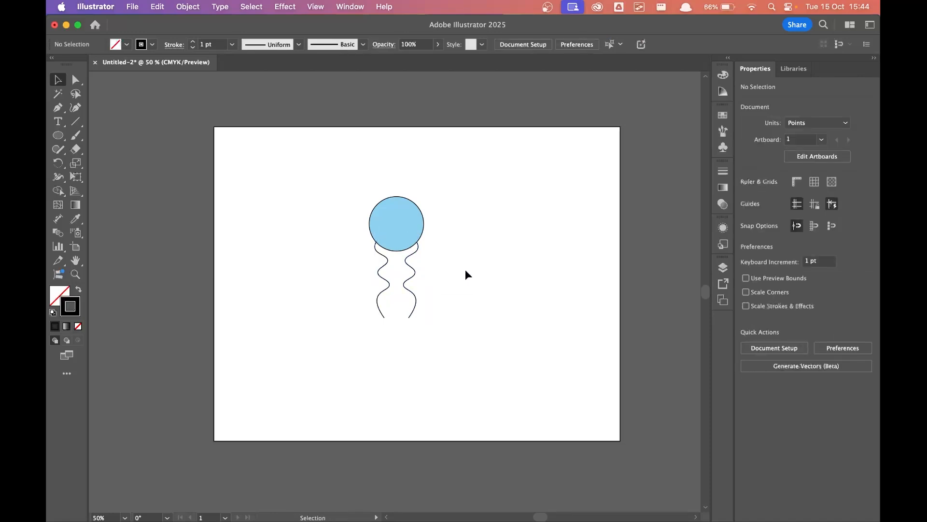
- Enlarge the blue circle proportionally to about 123 pt and reposition it over the tops of the wavy lines
left_click(408, 227)
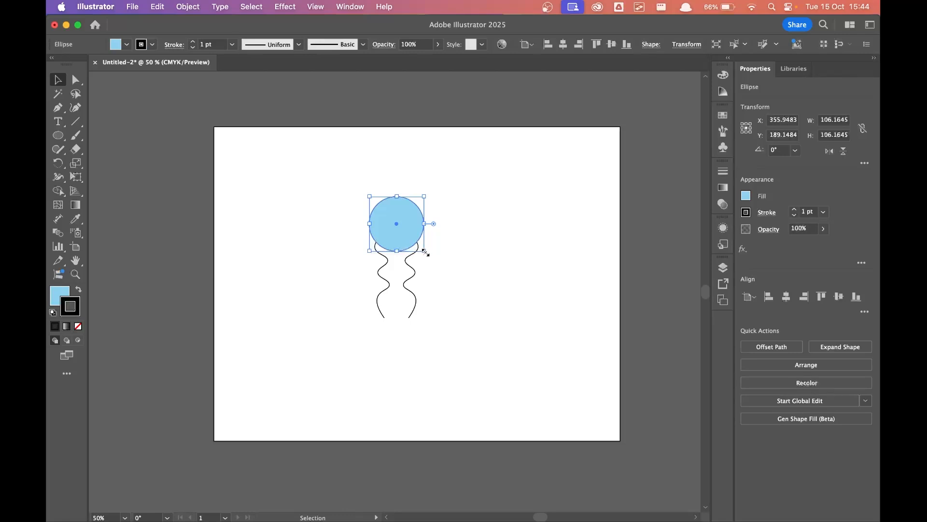
left_click_drag(424, 250, 428, 260)
key("super+z")
left_click_drag(427, 253, 405, 240)
left_click(465, 240)
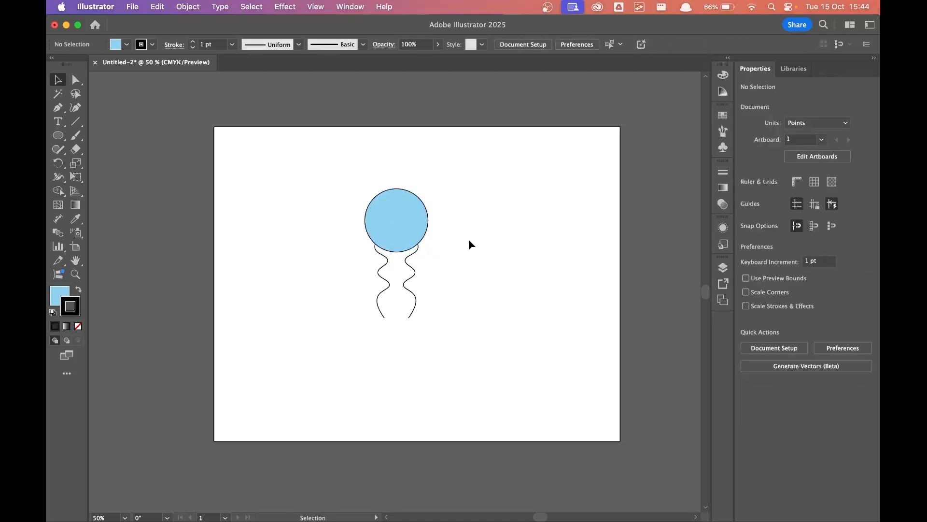
- Scale the circle and both wavy lines together down to about 26 by 54 pt and place them in the artboard's upper-left area
left_click_drag(337, 172, 511, 399)
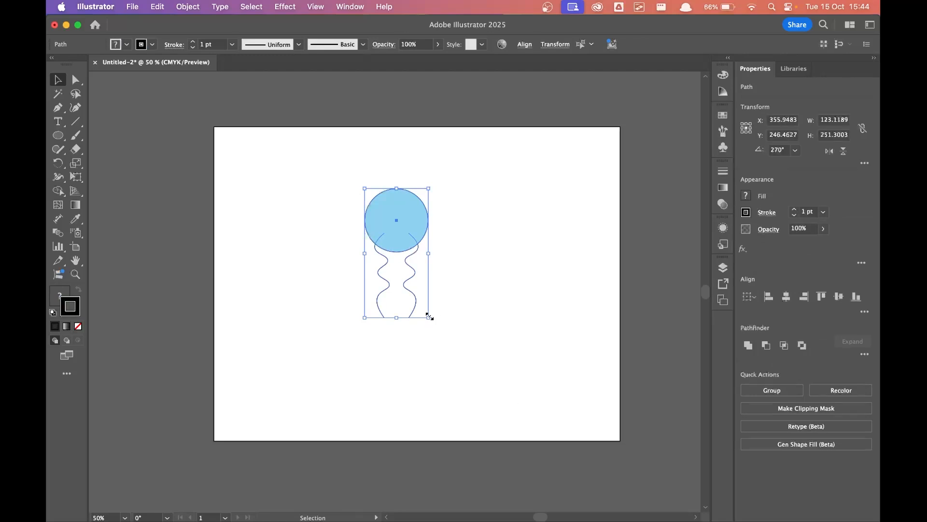
left_click_drag(428, 317, 321, 199)
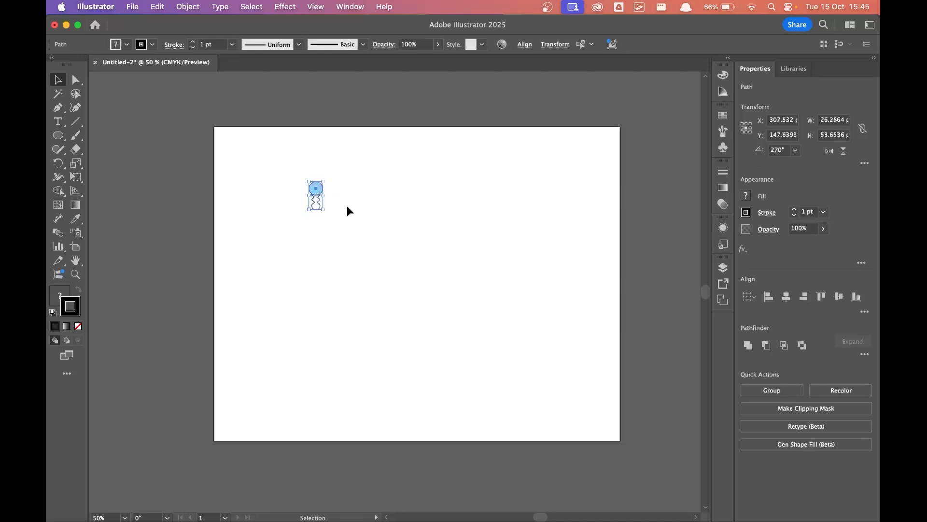
- Duplicate the lipid straight below the original and flip the copy vertically so the tails face each other
left_click(451, 246)
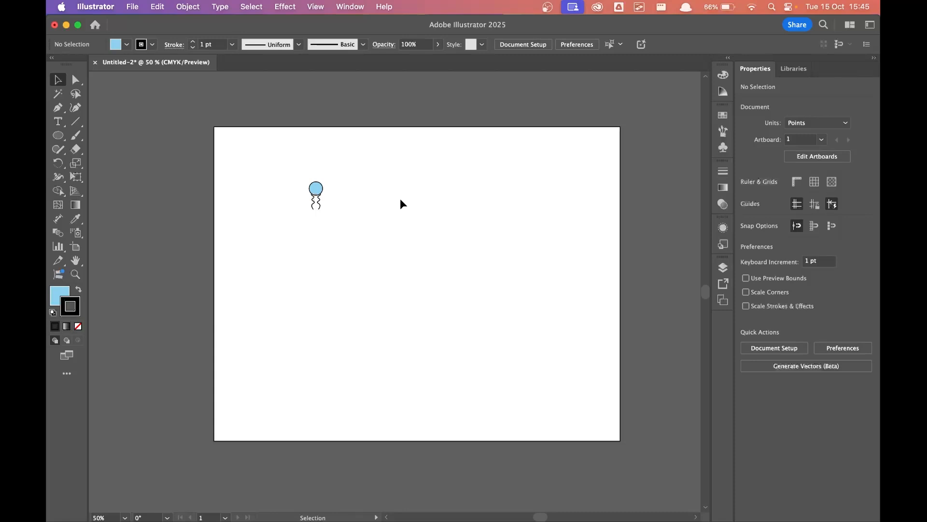
key("super+equal")
left_click_drag(253, 165, 418, 346)
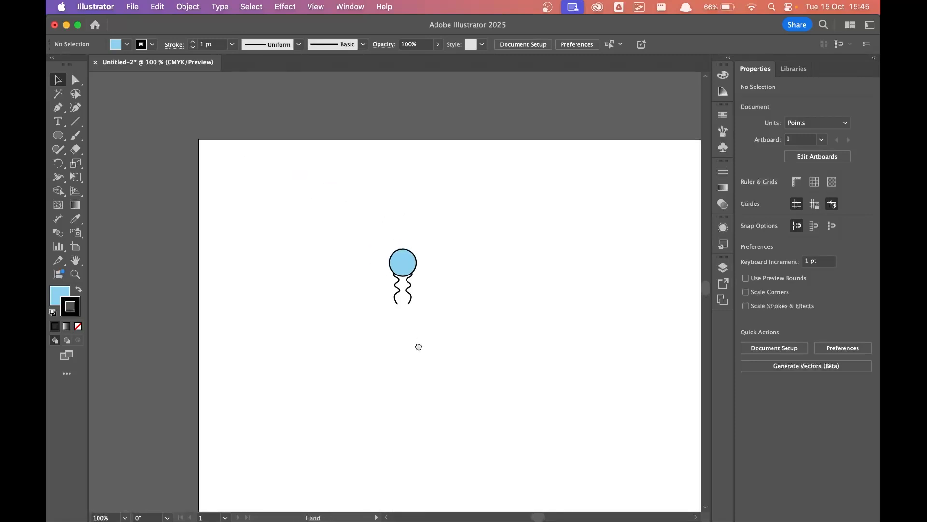
left_click_drag(488, 357, 354, 253)
mouse_move(241, 118)
left_mouse_down()
mouse_move(307, 223)
mouse_move(332, 224)
left_mouse_up()
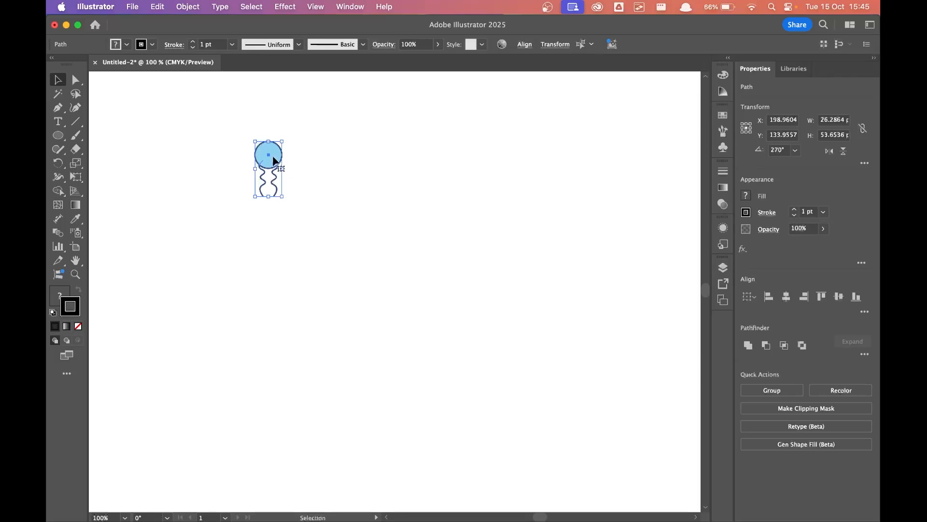
left_click_drag(274, 160, 277, 221)
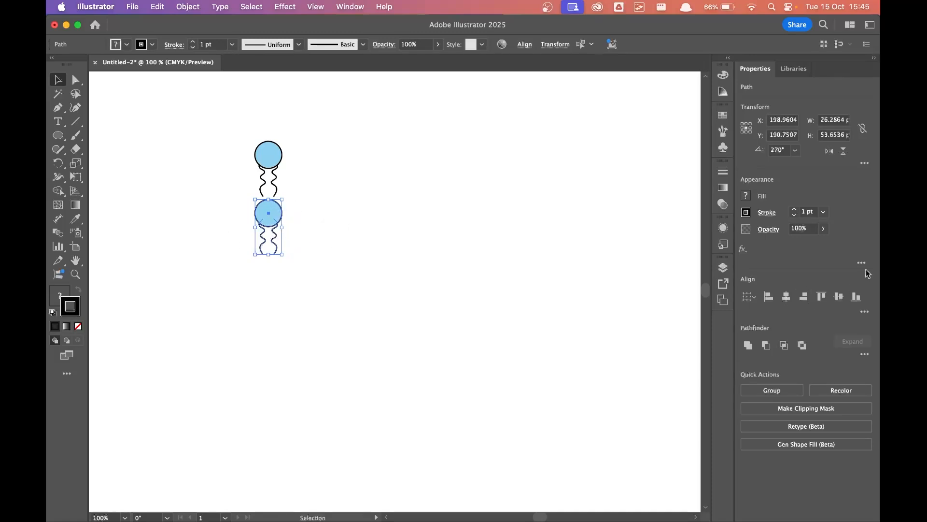
left_click(843, 152)
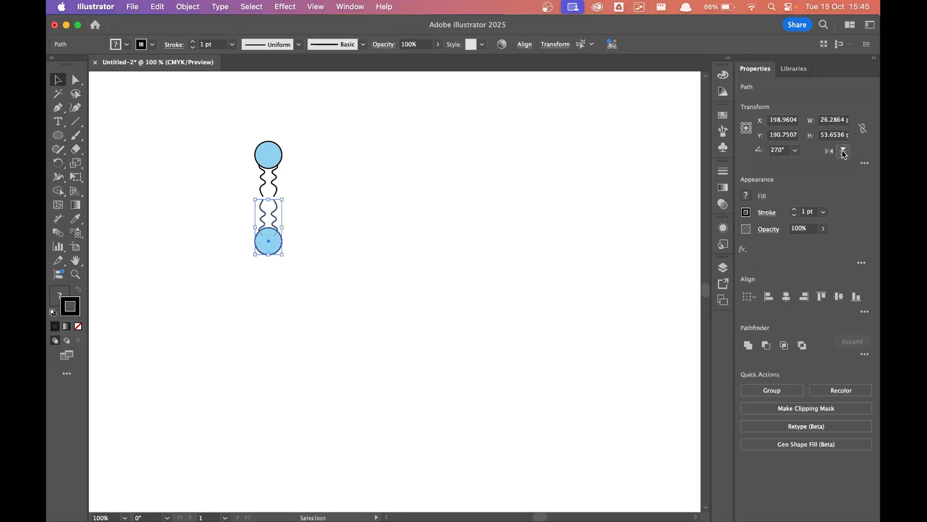
left_click(404, 237)
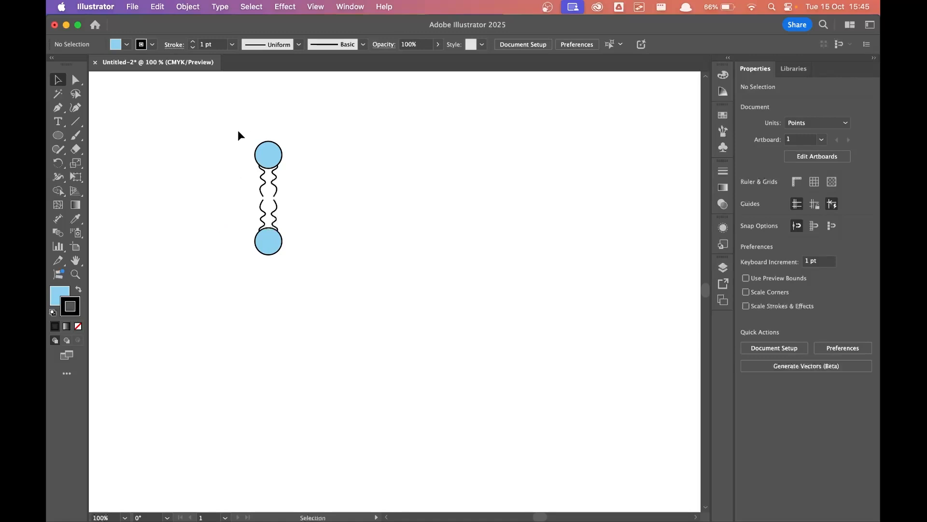
- Create a pattern brush named "lipid bilayer" from the two facing lipids
left_click_drag(237, 129, 344, 286)
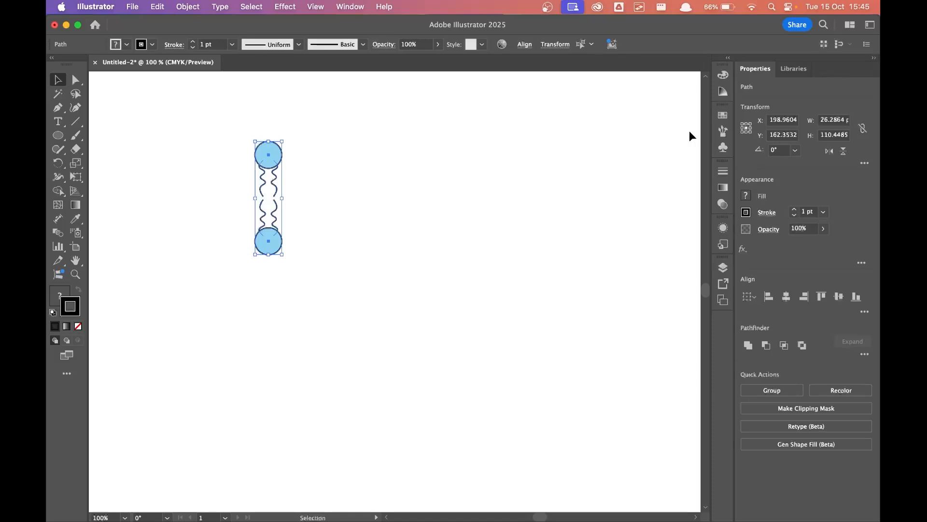
left_click(723, 135)
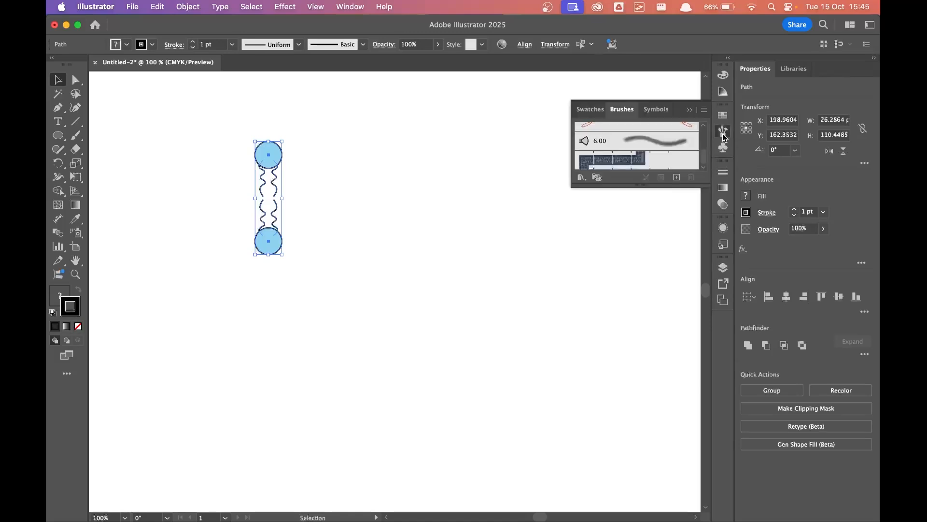
left_click(705, 111)
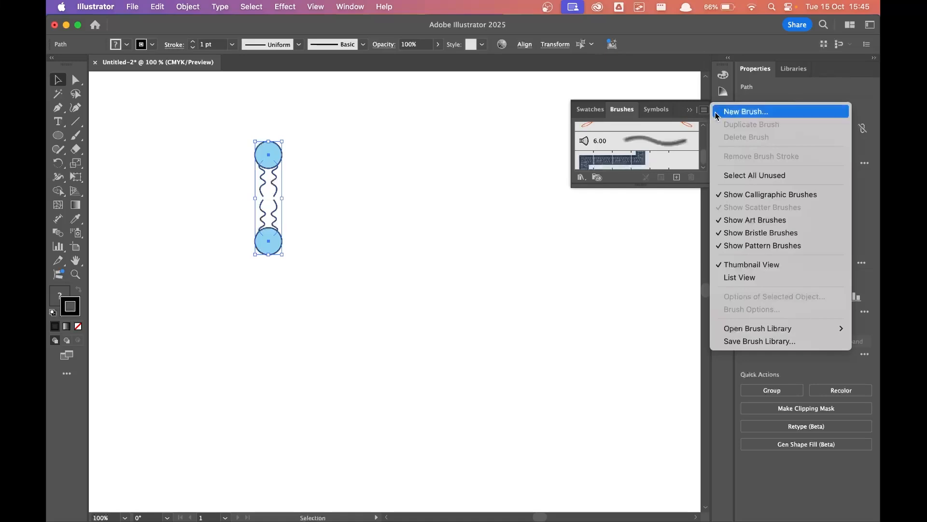
left_click(740, 112)
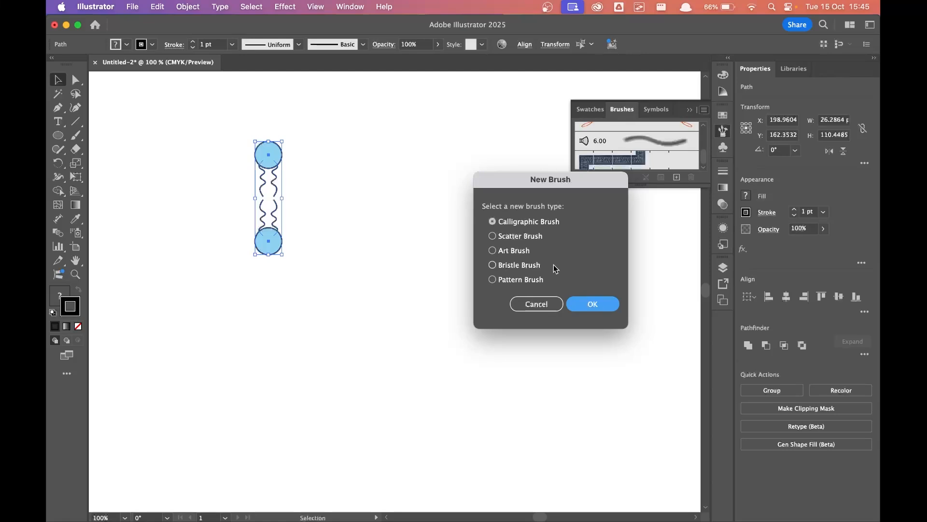
left_click(504, 283)
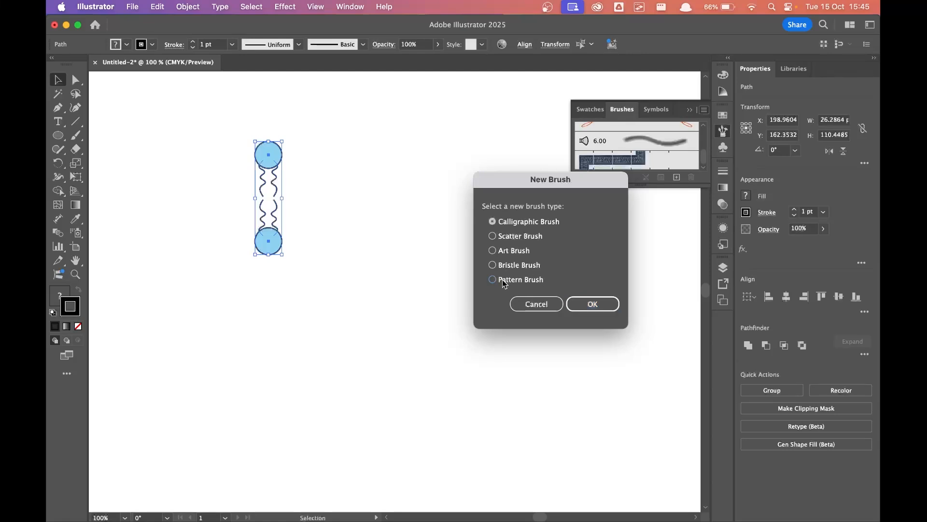
left_click(597, 304)
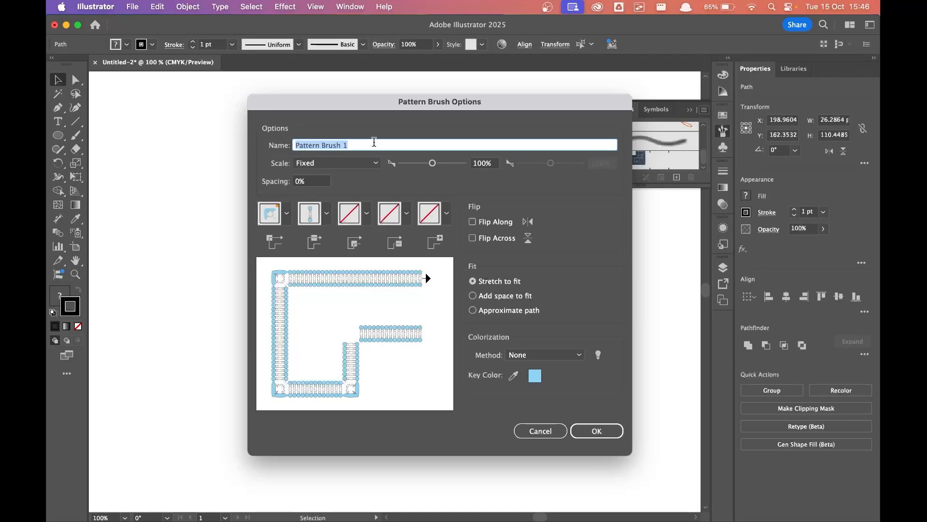
type("lipid")
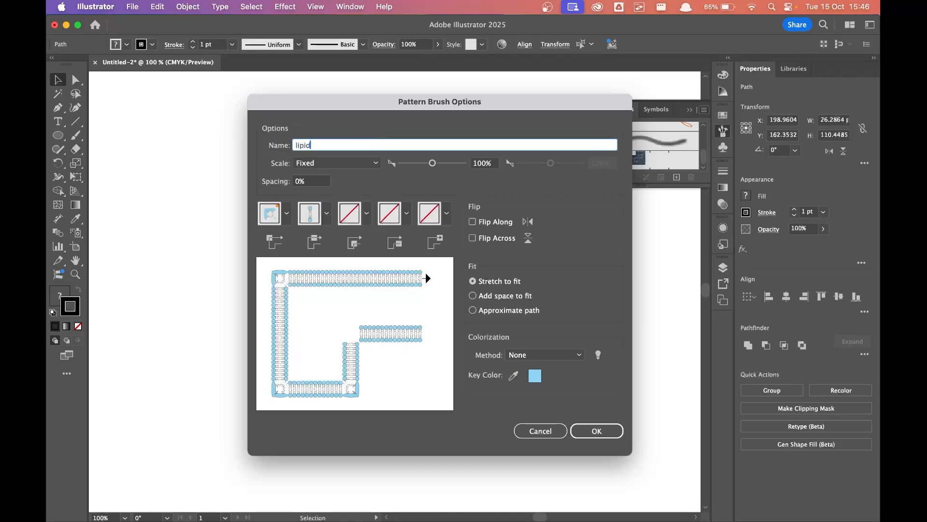
type(" bilayer")
left_click(615, 433)
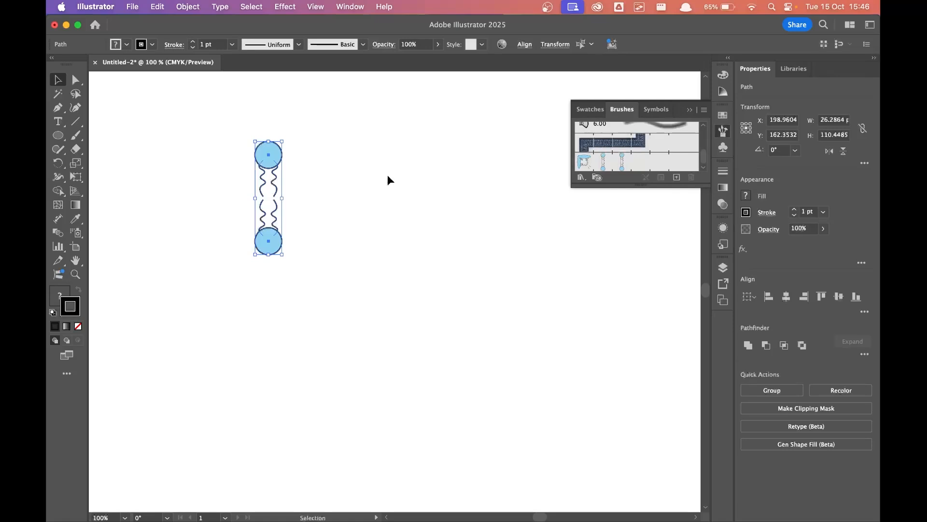
- Move the lipid pair into the artboard's upper-left corner
key("super+minus")
key("super+minus")
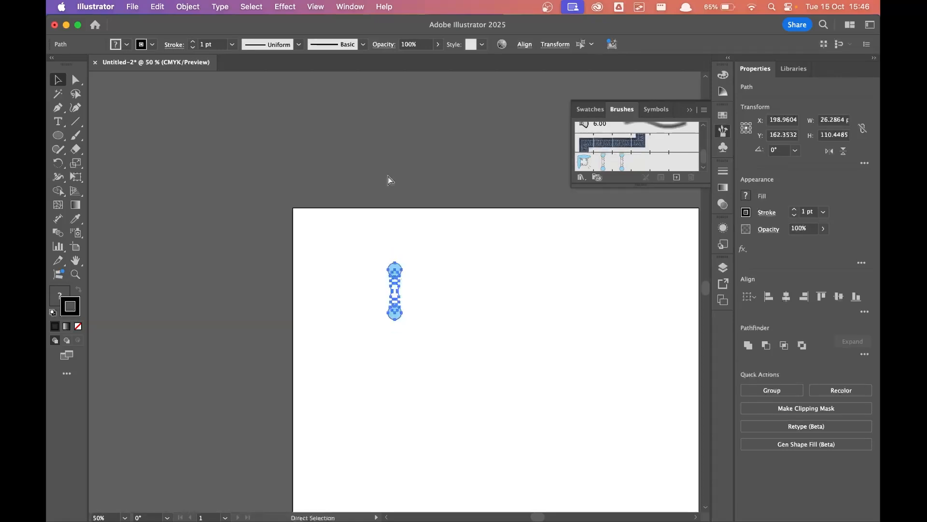
left_click_drag(586, 422, 461, 360)
left_click_drag(276, 204, 216, 166)
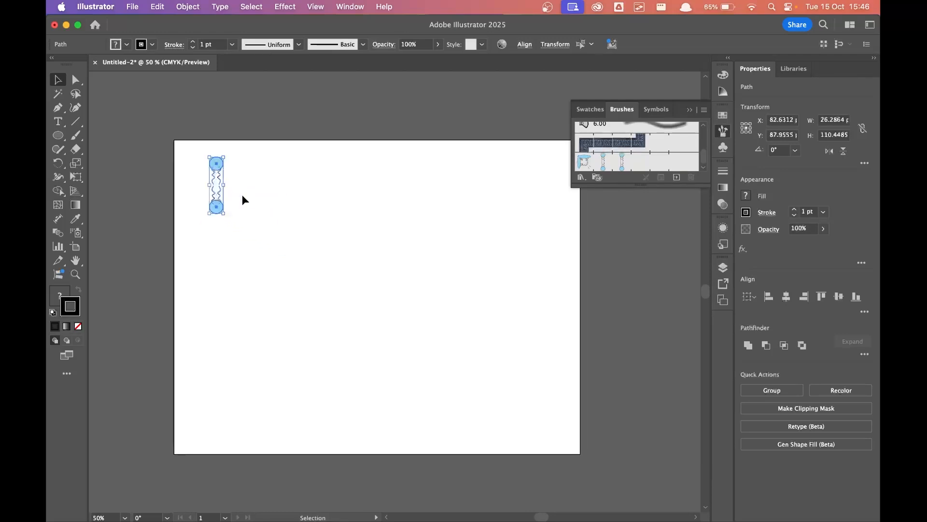
- Add a horizontal line about 643 pt long with the lipid bilayer brush and place it beside the lipid pair along the artboard's upper edge
left_click(76, 121)
left_click_drag(204, 297, 534, 296)
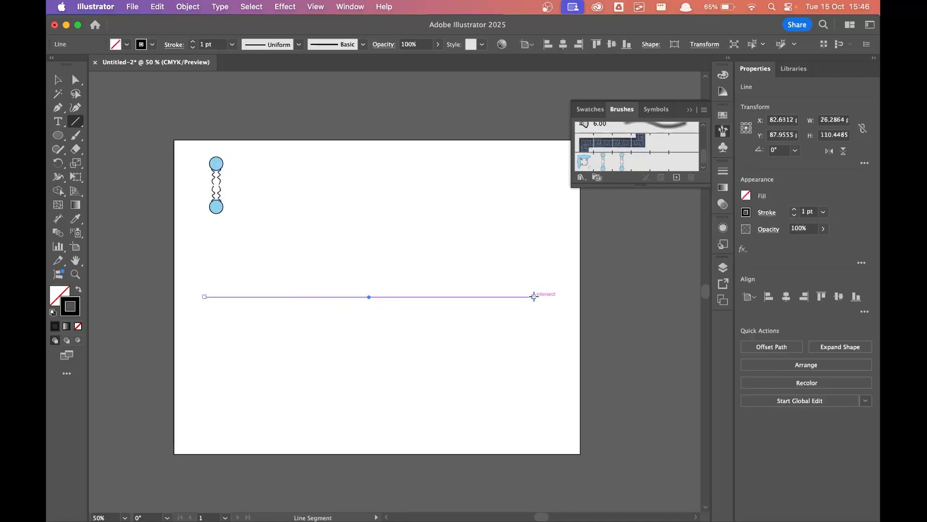
left_click(667, 166)
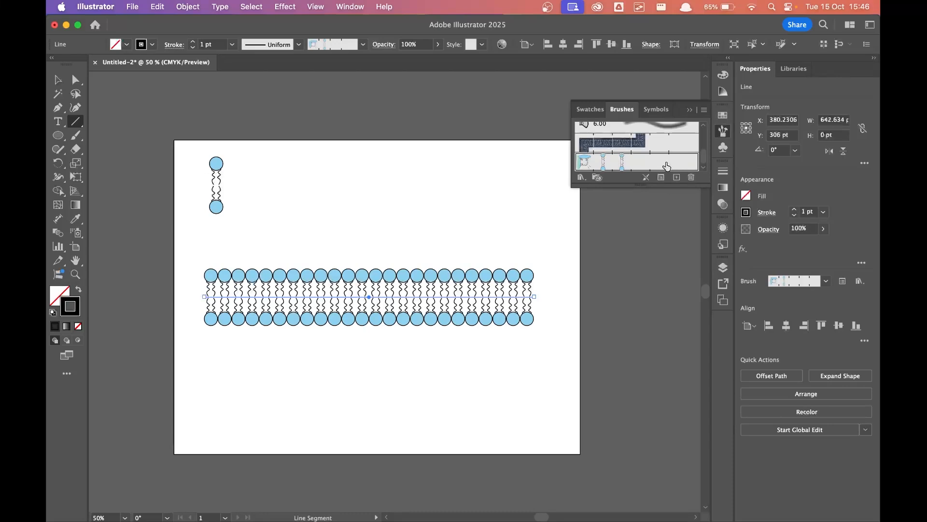
left_click(58, 80)
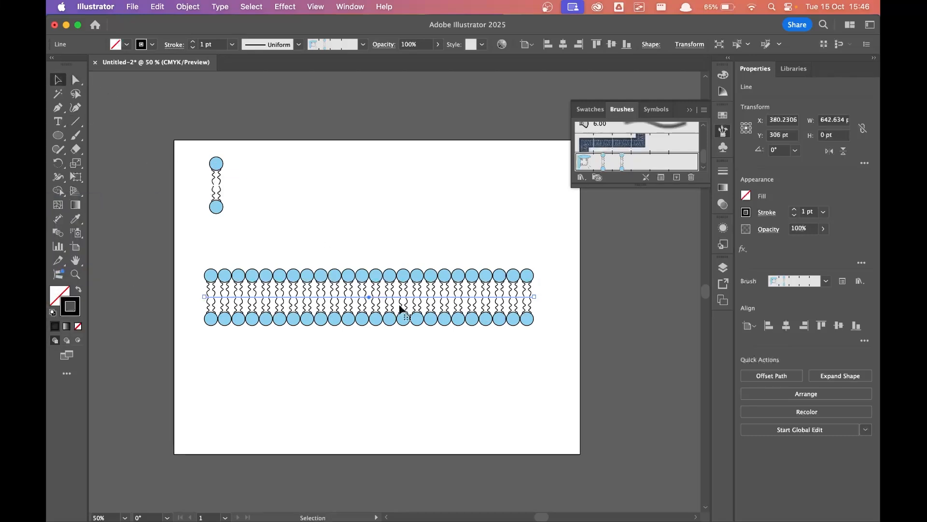
left_click_drag(420, 308, 456, 203)
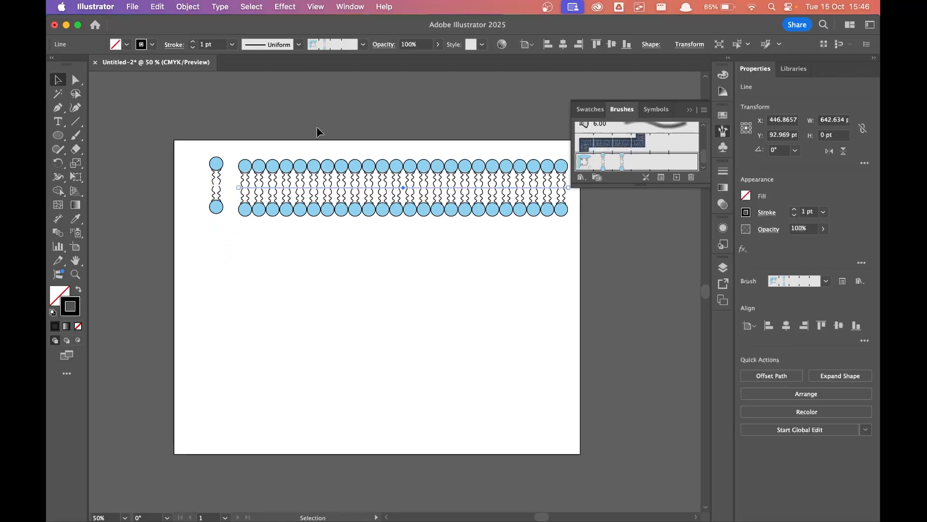
- Draw a circle about 341 pt in diameter below the straight bilayer and apply the lipid bilayer brush to it
left_click(58, 136)
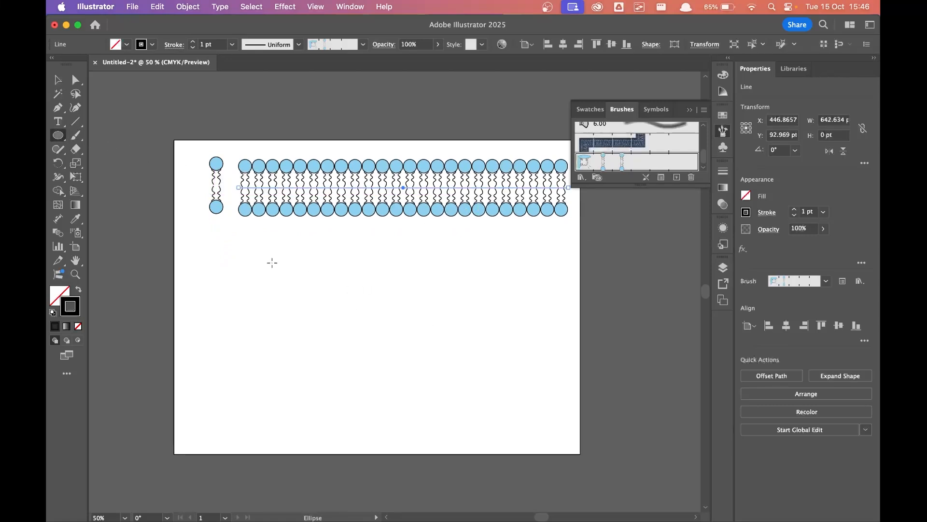
left_click_drag(272, 262, 446, 408)
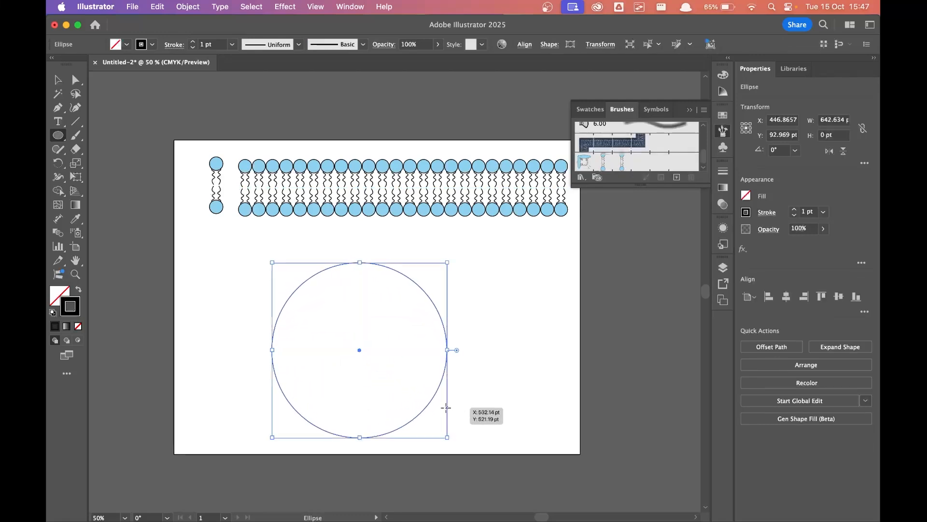
left_click(638, 167)
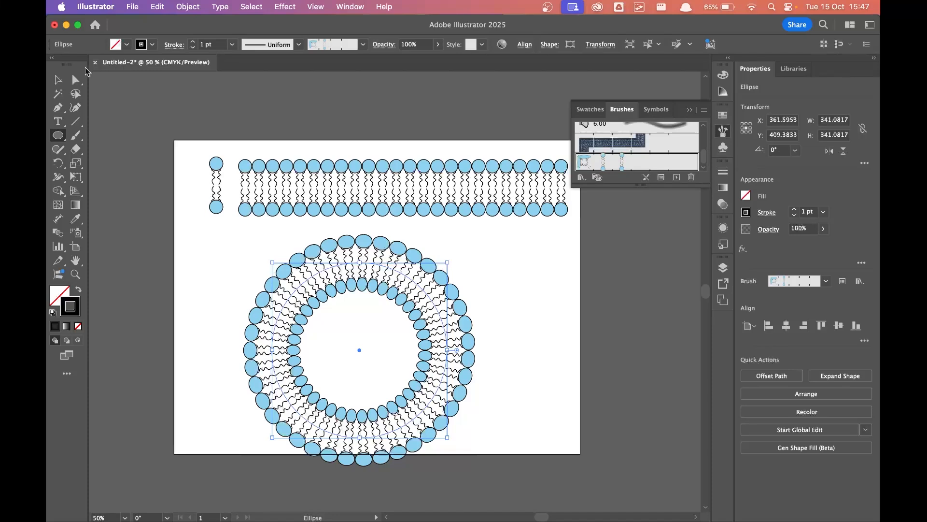
- Move the circular bilayer fully onto the artboard, into its lower-left area beneath the straight bilayer
key("v")
left_click_drag(409, 279, 409, 265)
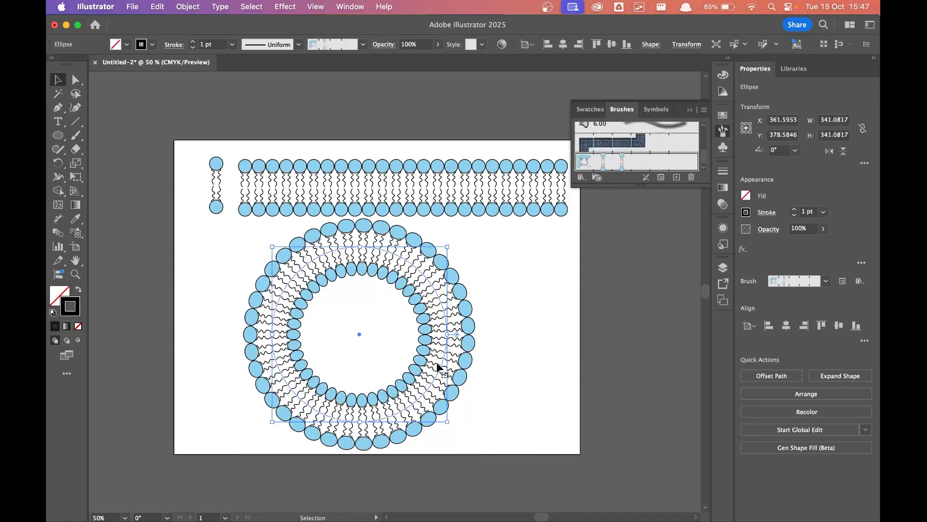
left_click_drag(438, 367, 394, 364)
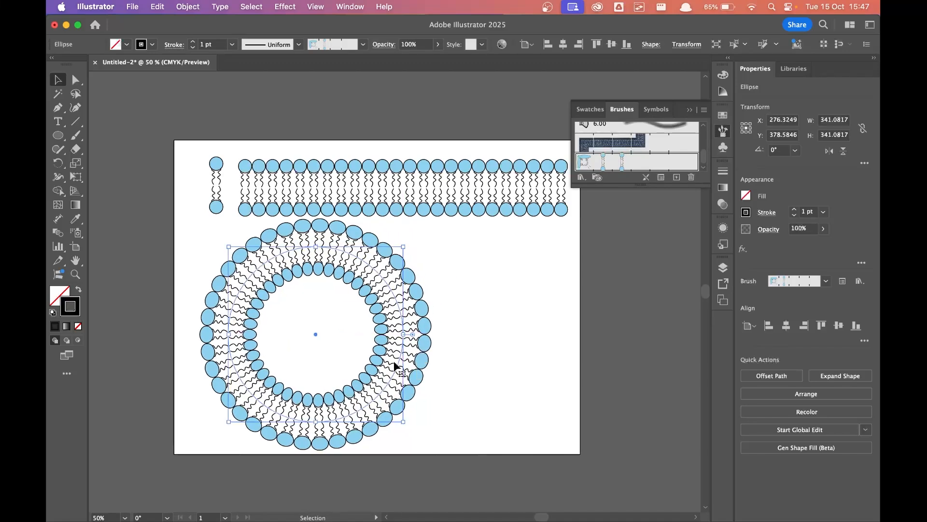